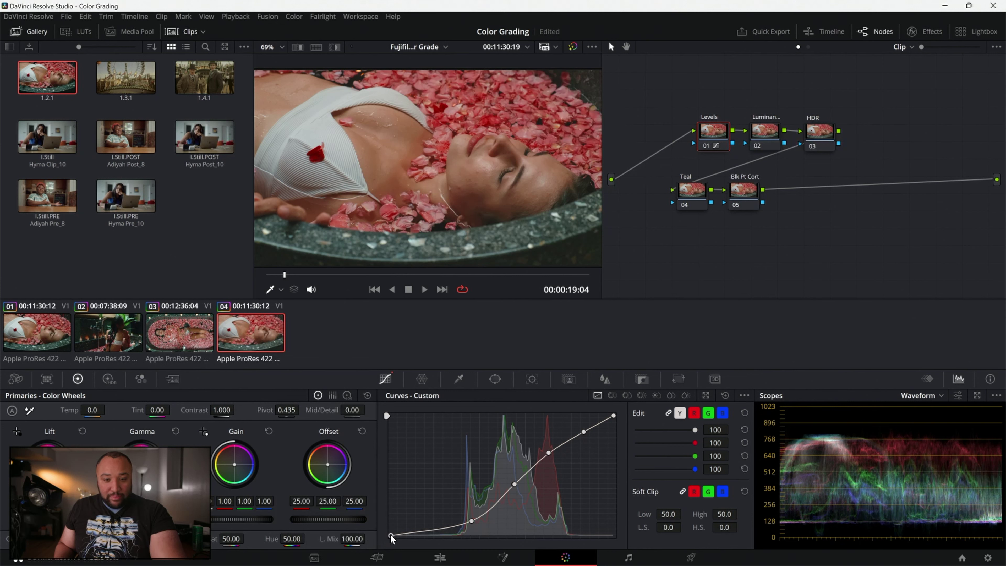
# Step: Lower the shadow point of the Levels node's custom curve very slightly
pyautogui.moveTo(395, 542); pyautogui.dragTo(367, 538)
pyautogui.moveTo(471, 521); pyautogui.dragTo(471, 522)
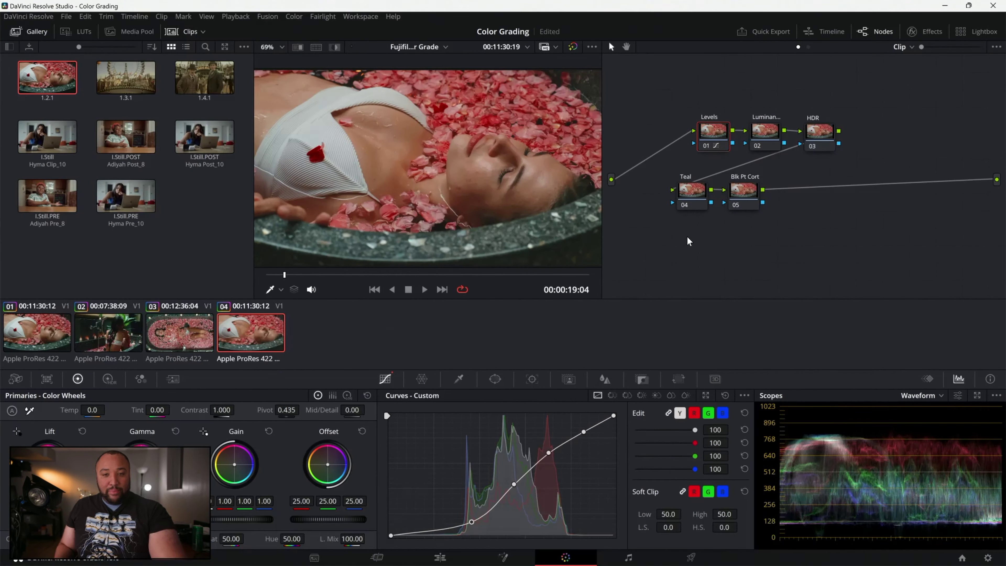
# Step: Isolate the luma channel of the Luminance node's custom curve and reset a trial midtone lift
pyautogui.click(762, 134)
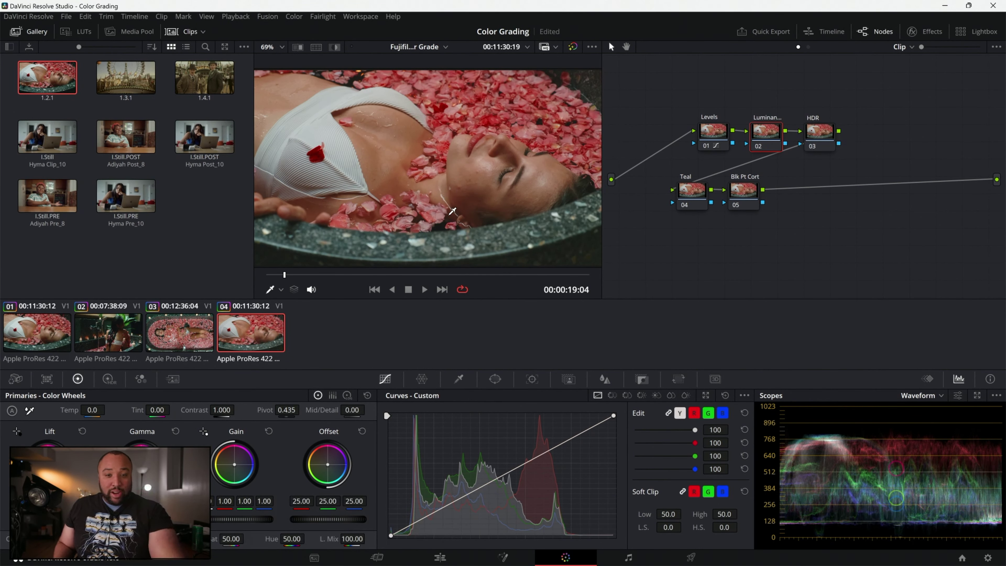
pyautogui.click(680, 413)
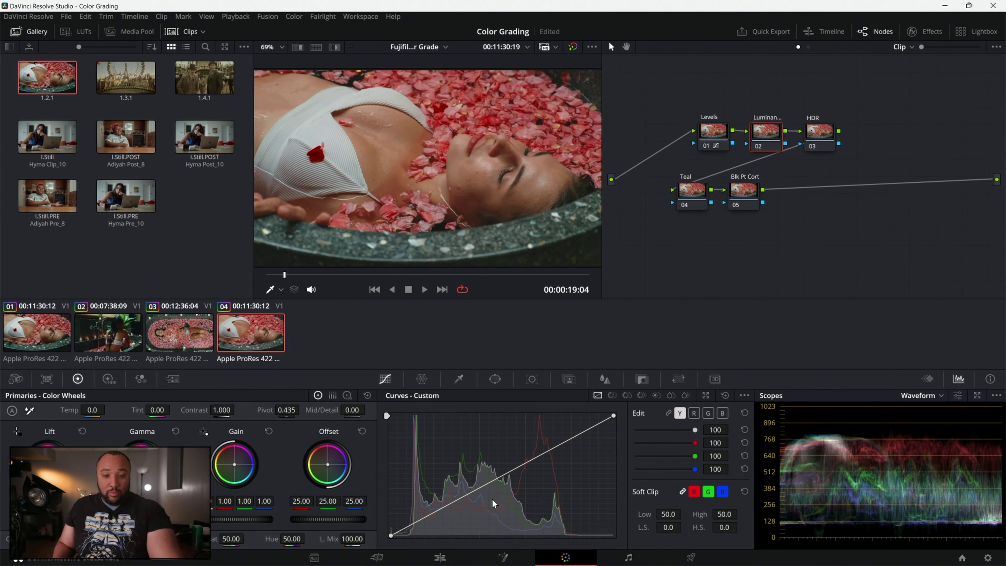
pyautogui.moveTo(497, 480)
pyautogui.mouseDown()
pyautogui.moveTo(484, 441)
pyautogui.moveTo(513, 517)
pyautogui.moveTo(480, 458)
pyautogui.moveTo(498, 506)
pyautogui.moveTo(484, 470)
pyautogui.moveTo(499, 489)
pyautogui.moveTo(493, 472)
pyautogui.mouseUp()
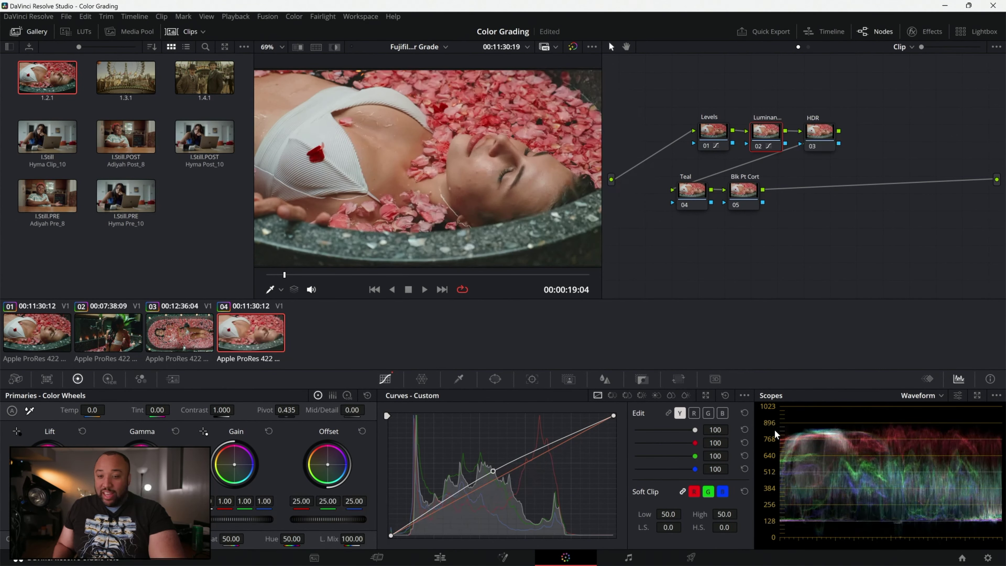
pyautogui.click(742, 412)
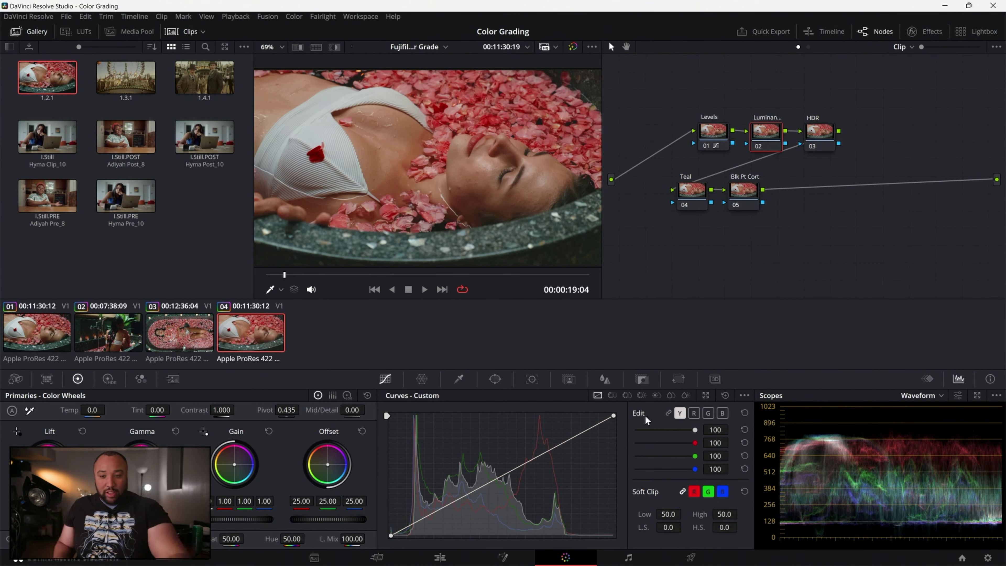
# Step: Enable editable splines on the luma curve, shift its black point slightly inward and bend its handle below the diagonal to deepen the shadows
pyautogui.click(744, 395)
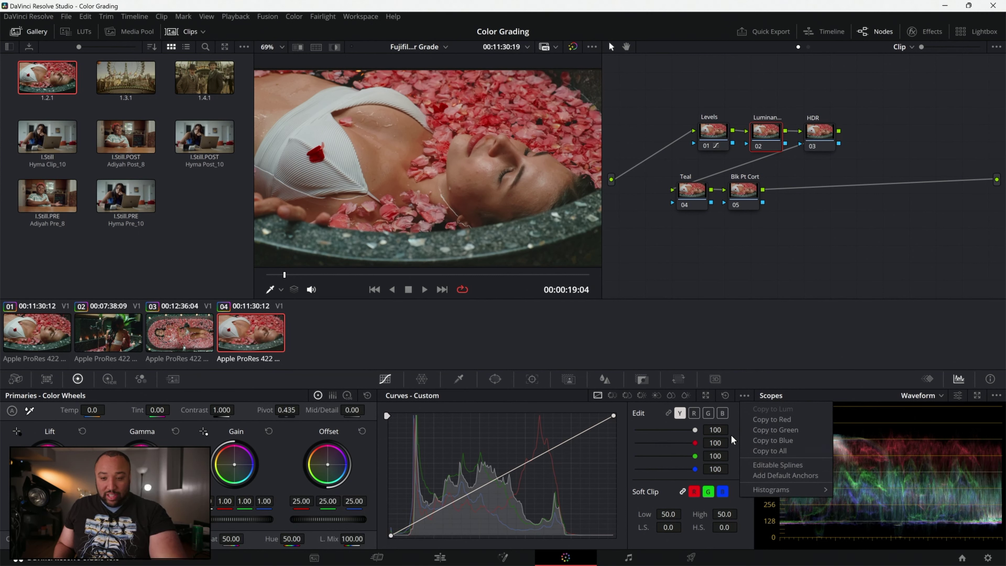
pyautogui.click(780, 465)
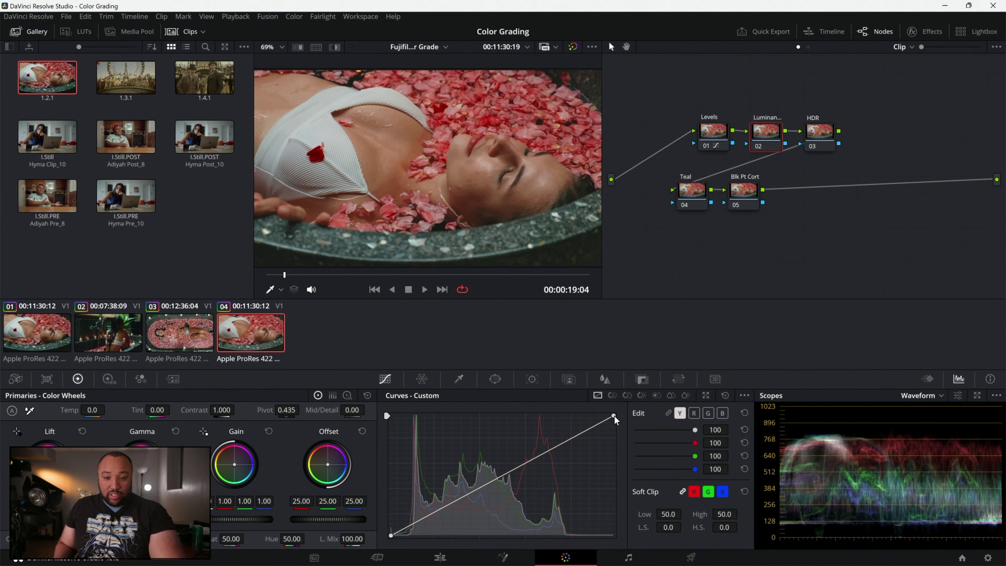
pyautogui.moveTo(539, 454)
pyautogui.mouseDown()
pyautogui.moveTo(530, 433)
pyautogui.moveTo(547, 467)
pyautogui.moveTo(541, 451)
pyautogui.mouseUp()
pyautogui.click(390, 536)
pyautogui.moveTo(465, 497); pyautogui.dragTo(445, 513)
pyautogui.moveTo(390, 534); pyautogui.dragTo(399, 541)
pyautogui.moveTo(449, 516)
pyautogui.mouseDown()
pyautogui.moveTo(449, 502)
pyautogui.moveTo(457, 514)
pyautogui.mouseUp()
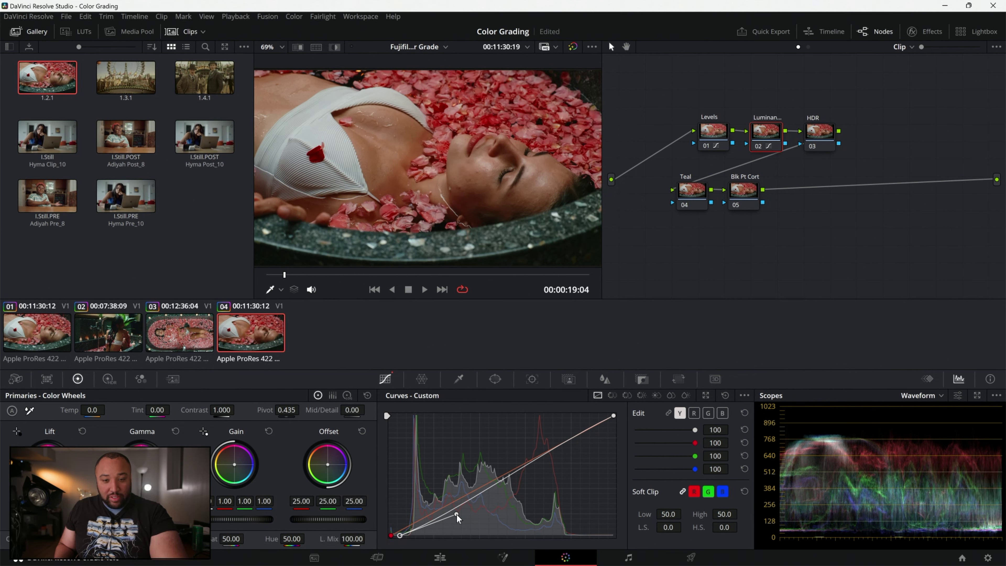
pyautogui.moveTo(456, 513); pyautogui.dragTo(456, 512)
# Step: Review the Levels node's curve, reselect the Luminance node and play the graded clip full screen
pyautogui.press('p')
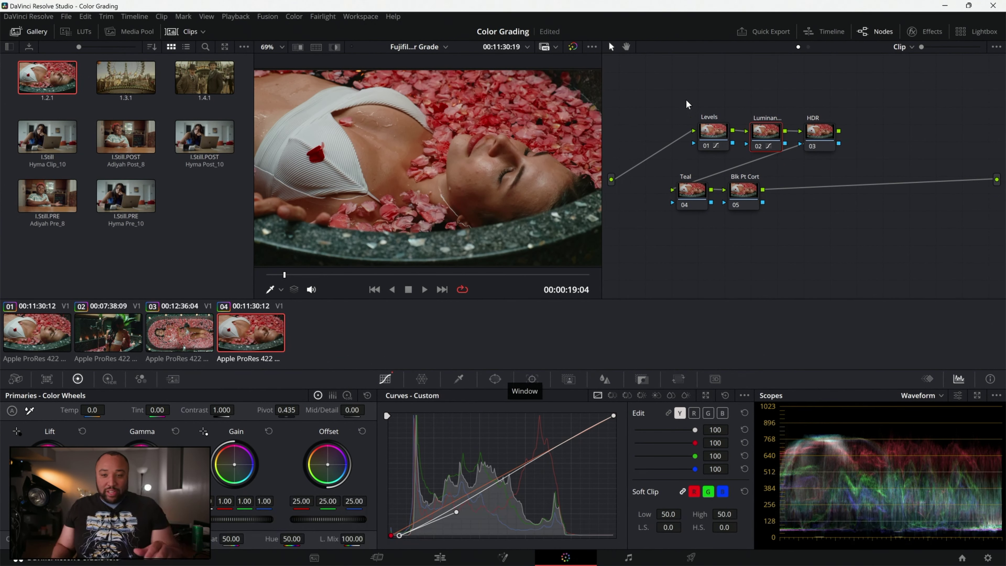
pyautogui.click(712, 130)
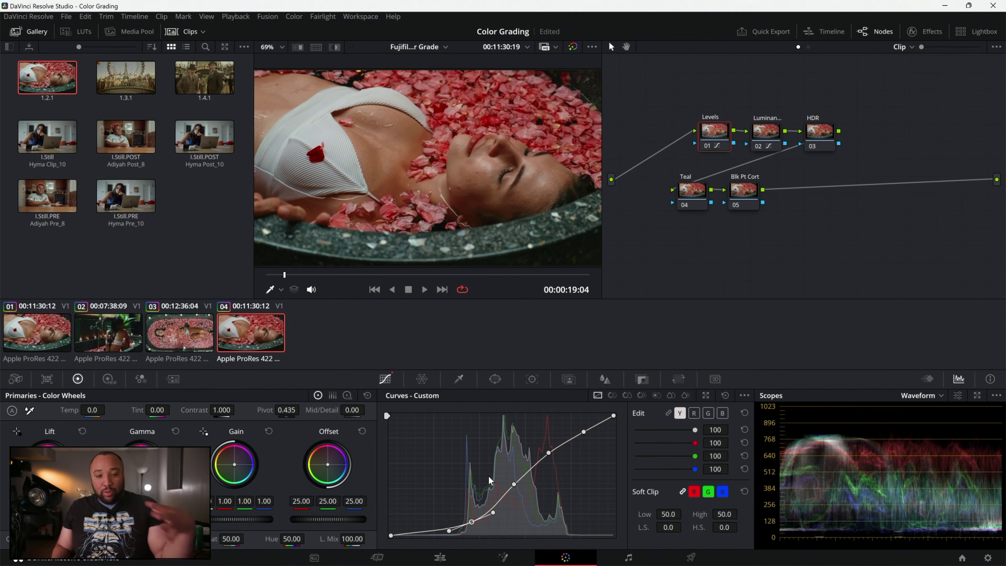
pyautogui.click(760, 137)
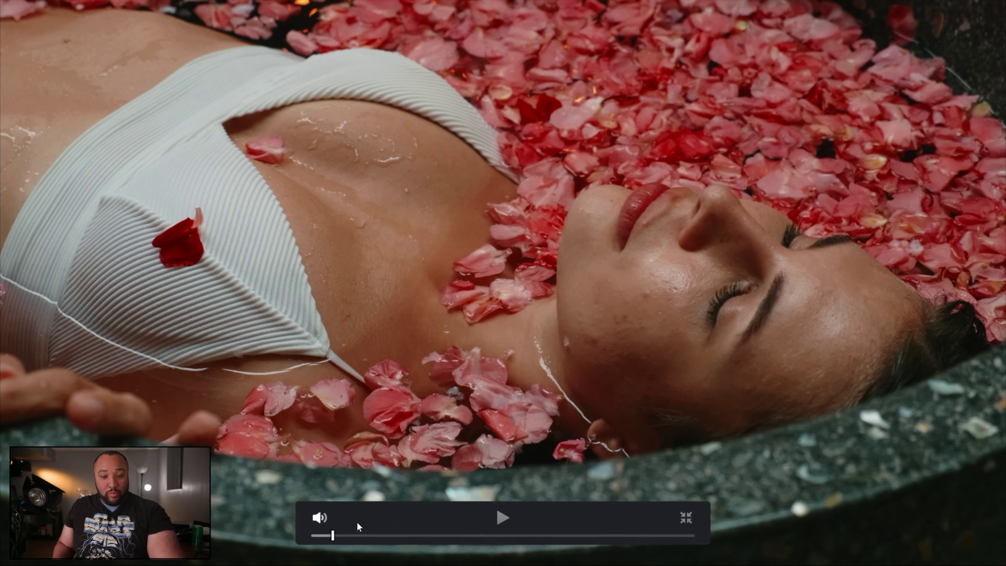
pyautogui.press('space')
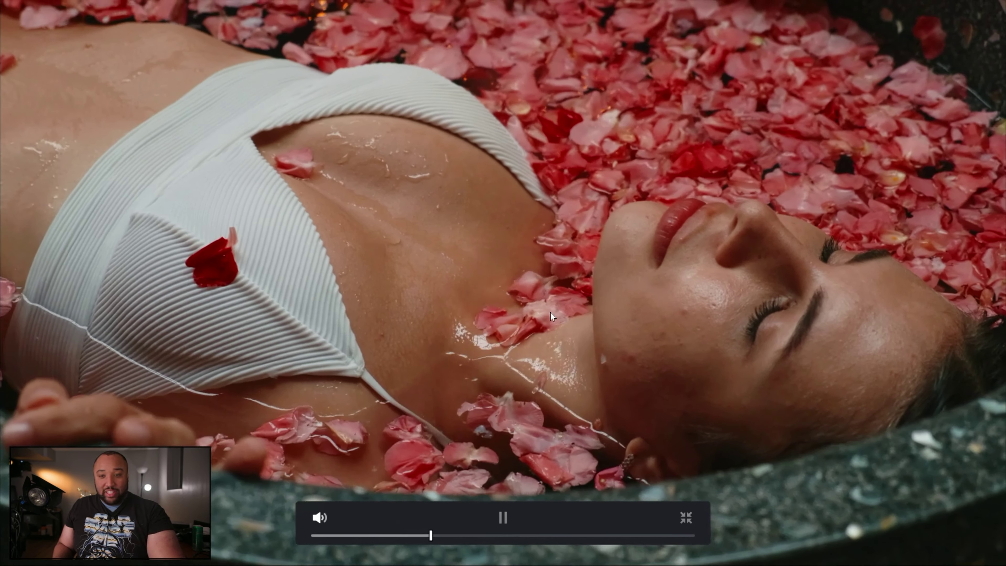
pyautogui.press('space')
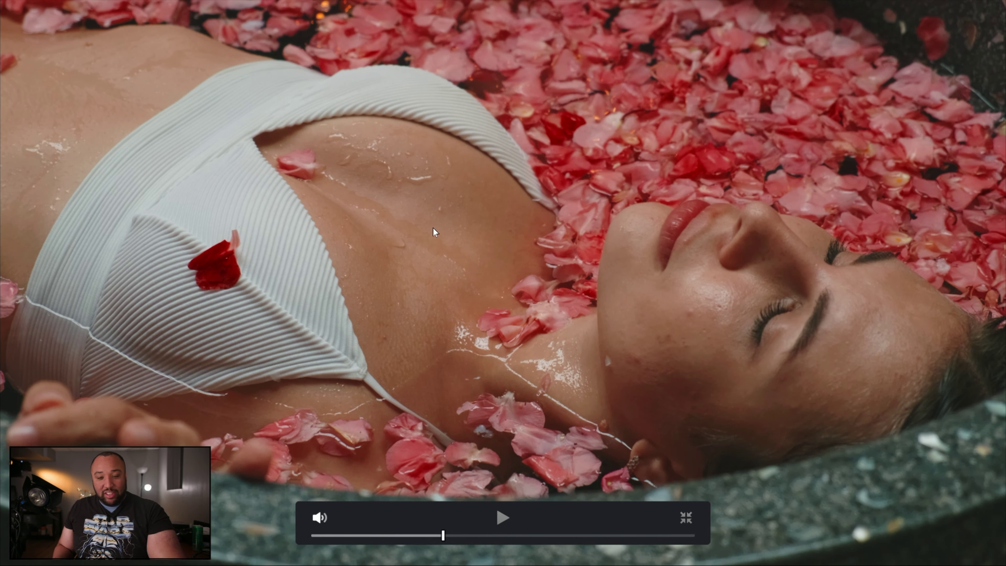
pyautogui.press('Escape')
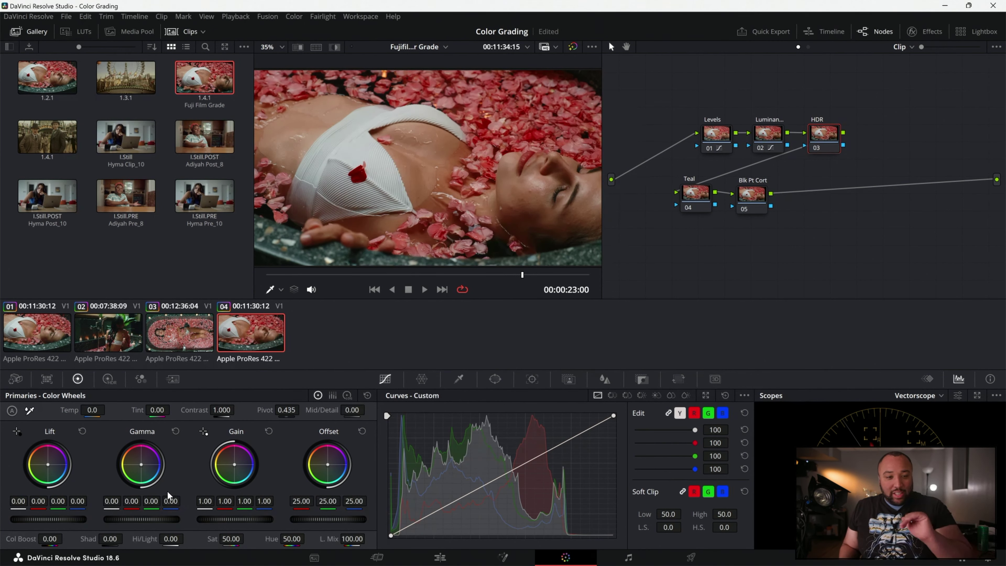
# Step: Show the HDR color wheels for the HDR node and set the Light zone's exposure to 0.09
pyautogui.click(109, 379)
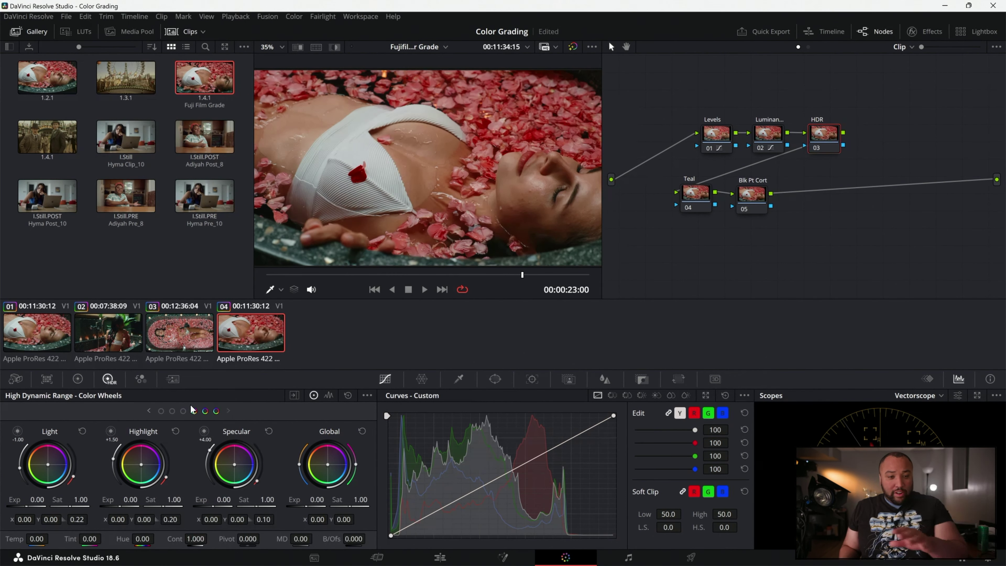
pyautogui.click(173, 411)
pyautogui.click(205, 411)
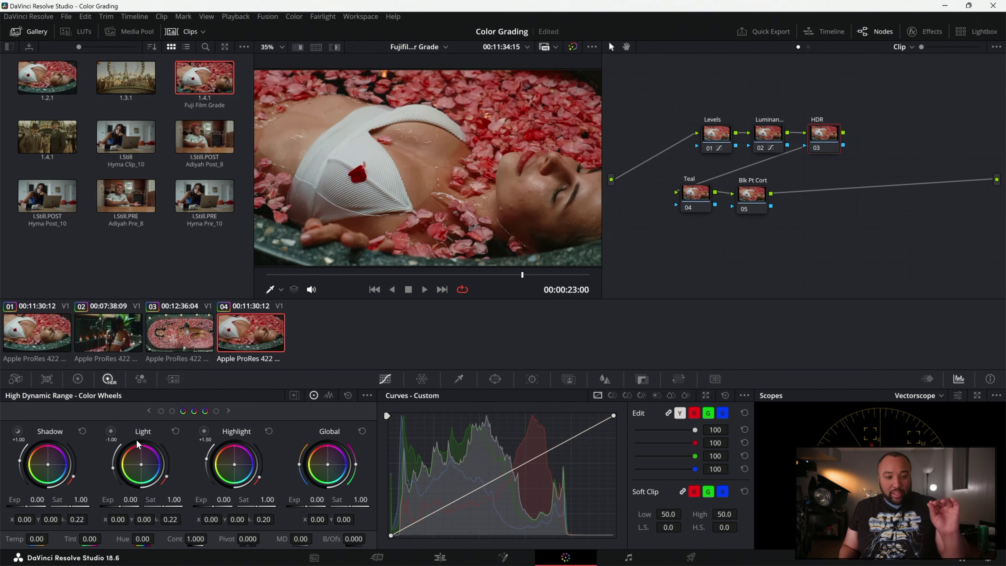
pyautogui.click(110, 431)
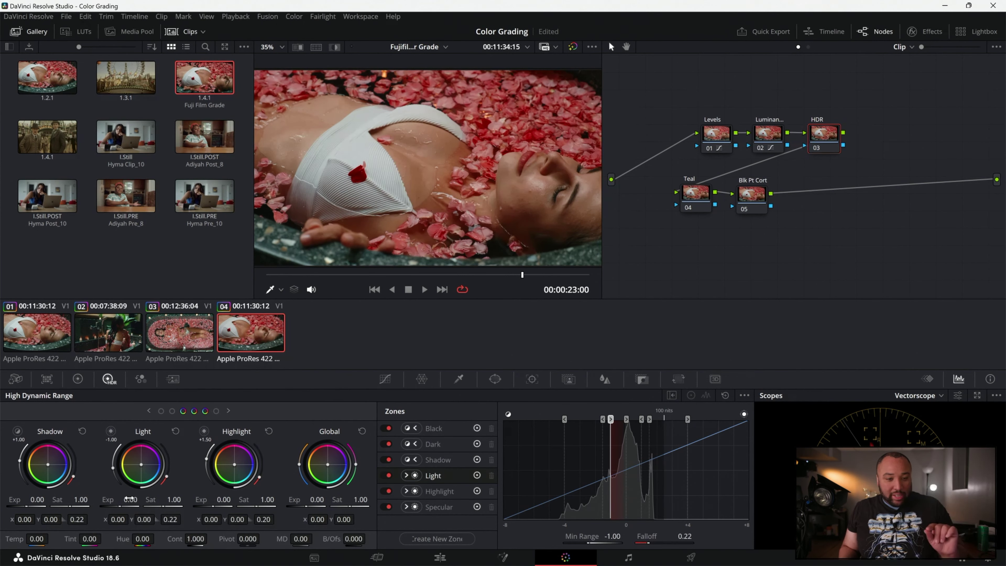
pyautogui.moveTo(130, 499); pyautogui.dragTo(132, 499)
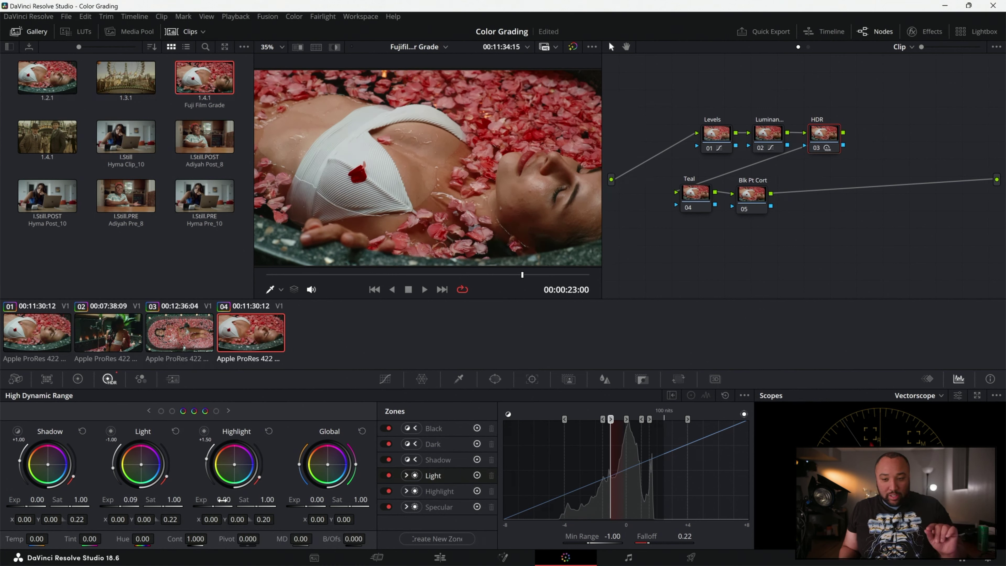
# Step: Change the video scope from Vectorscope to Waveform
pyautogui.click(923, 395)
pyautogui.click(929, 433)
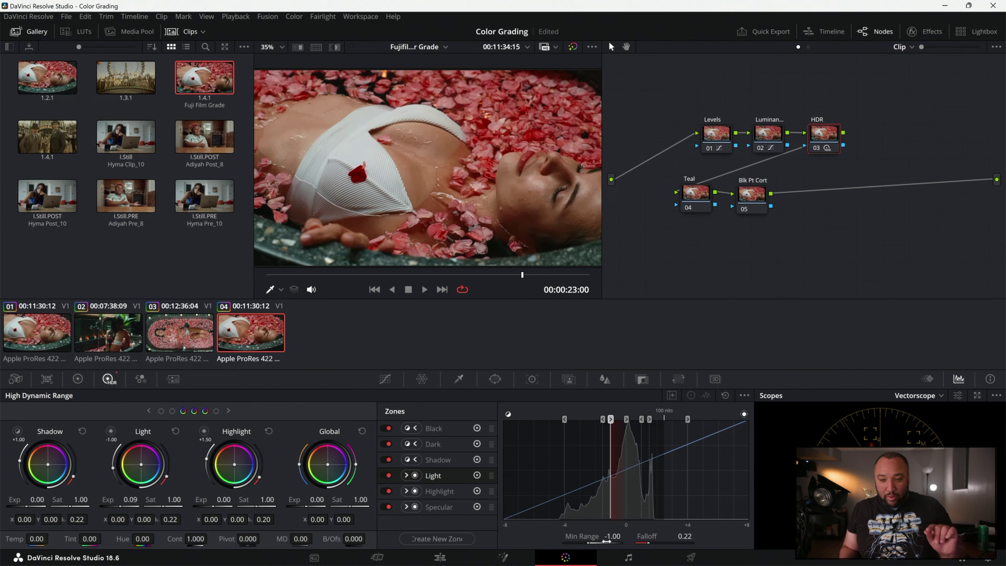
pyautogui.click(932, 396)
pyautogui.click(928, 425)
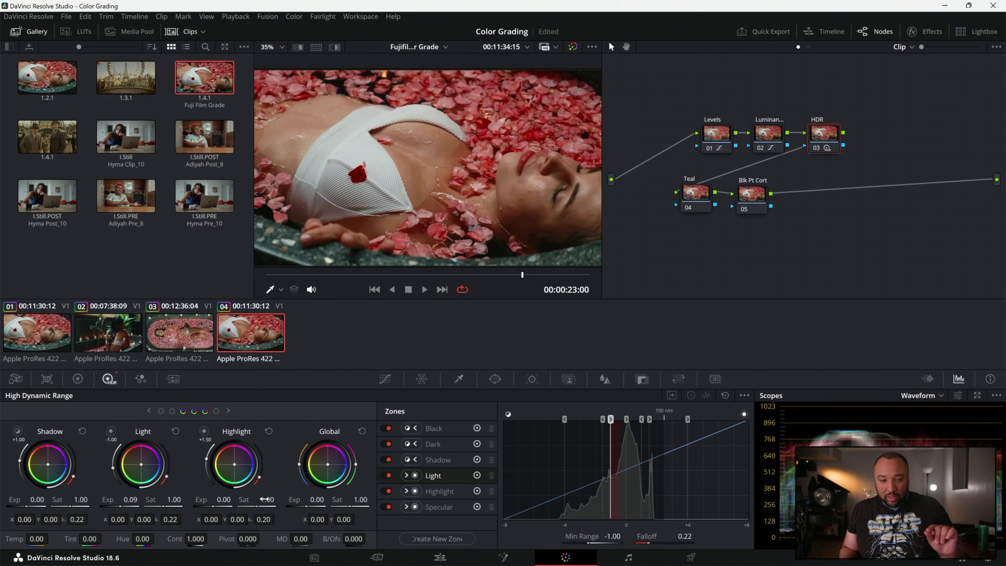
# Step: Set the Highlight zone's exposure to 0.26 and compare the image with the HDR node disabled and enabled
pyautogui.moveTo(127, 500); pyautogui.dragTo(135, 500)
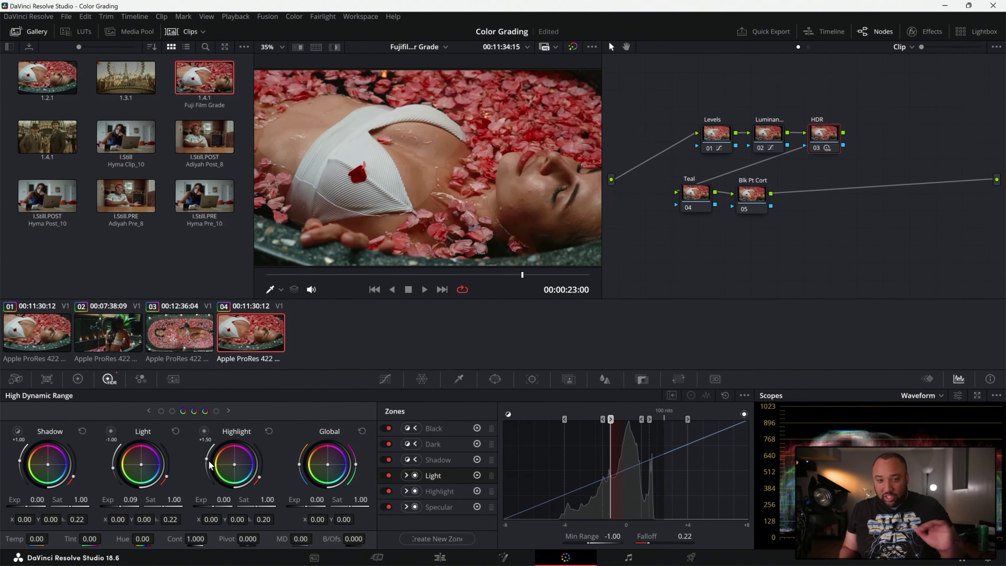
pyautogui.click(223, 500)
pyautogui.moveTo(223, 500); pyautogui.dragTo(233, 500)
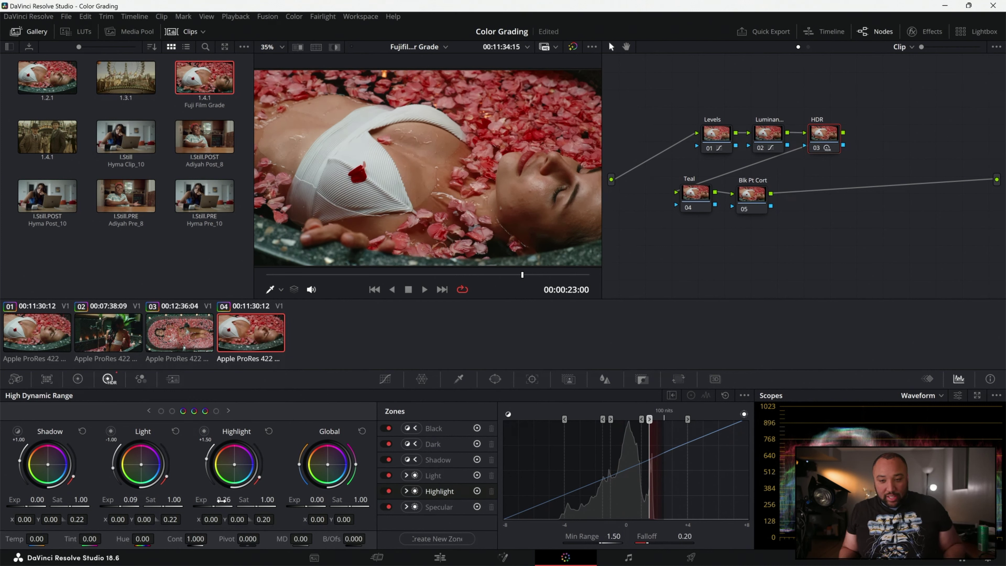
pyautogui.hotkey('ctrl', 'd')
pyautogui.hotkey('ctrl', 'd')
pyautogui.hotkey('ctrl', 'd')
pyautogui.hotkey('ctrl', 'd')
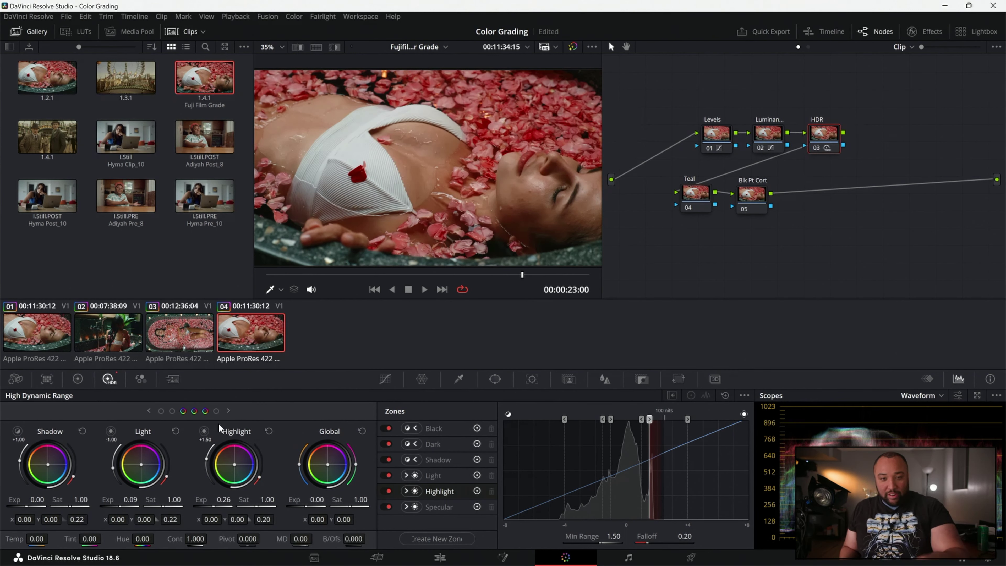
# Step: Set the Shadow zone's exposure to 0.02 and slightly adjust the Dark zone's exposure
pyautogui.click(162, 411)
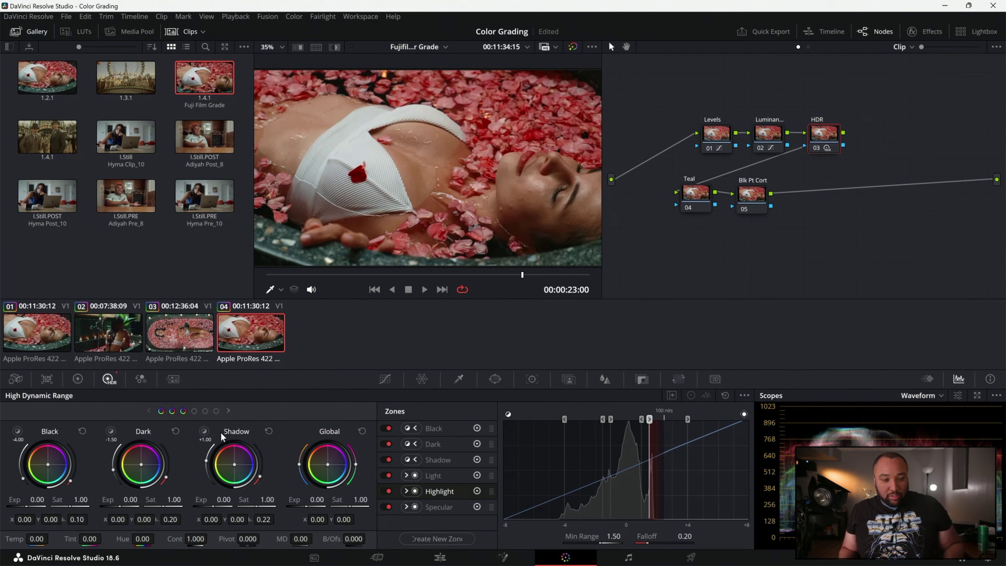
pyautogui.click(204, 432)
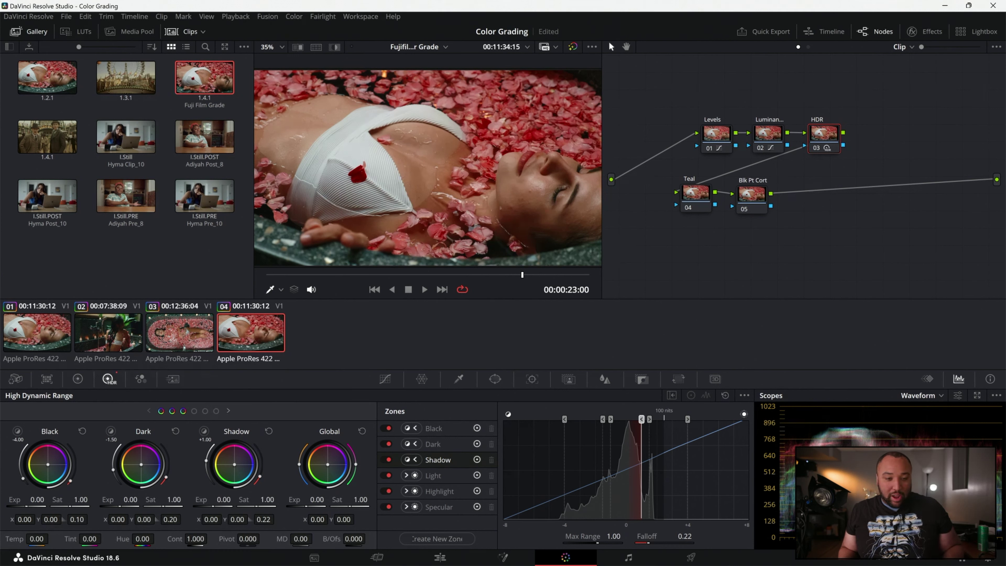
pyautogui.moveTo(223, 498); pyautogui.dragTo(222, 498)
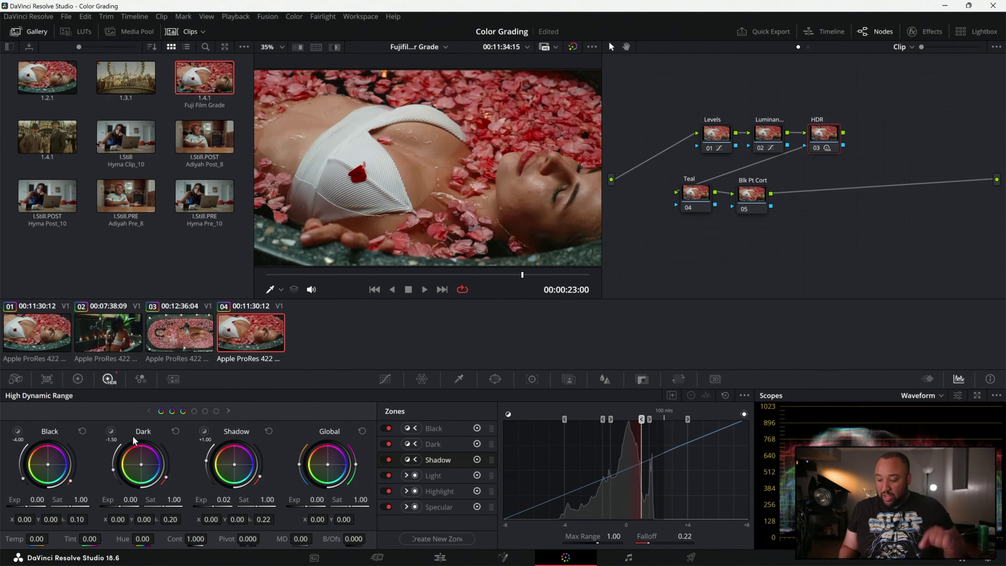
pyautogui.moveTo(130, 498); pyautogui.dragTo(129, 499)
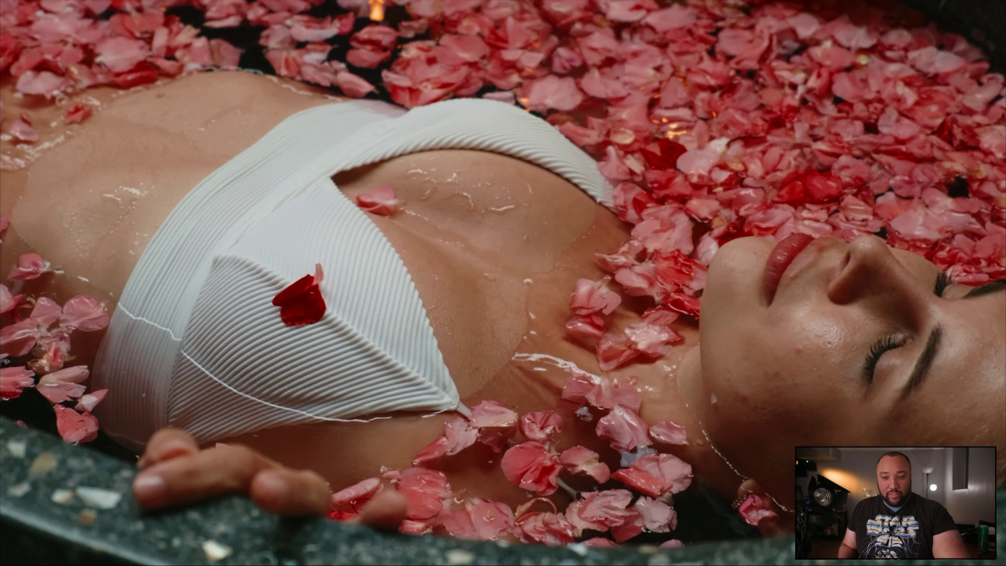
# Step: Check the HDR adjustments full screen, then scrub through the clip in the viewer
pyautogui.moveTo(828, 323)
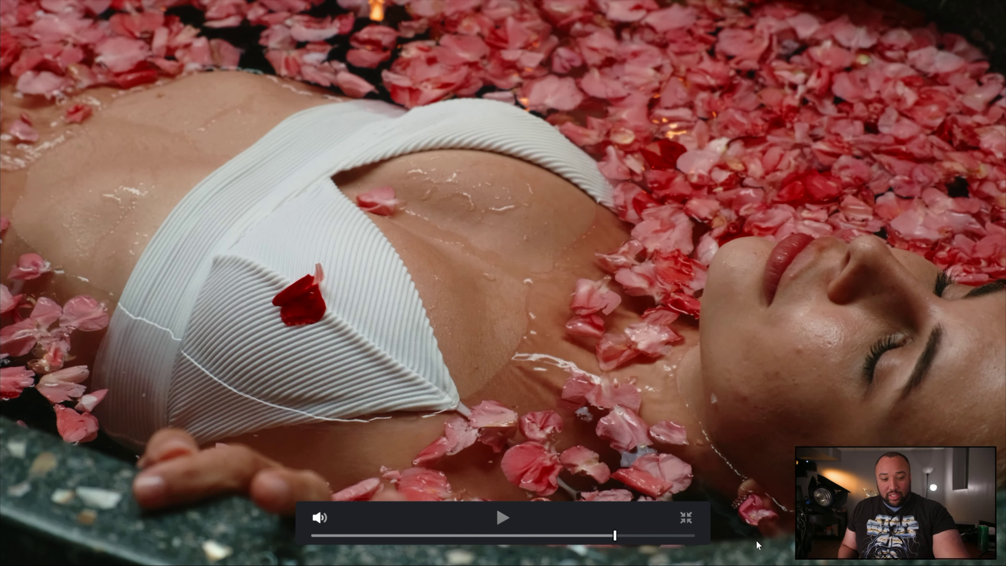
pyautogui.press('Escape')
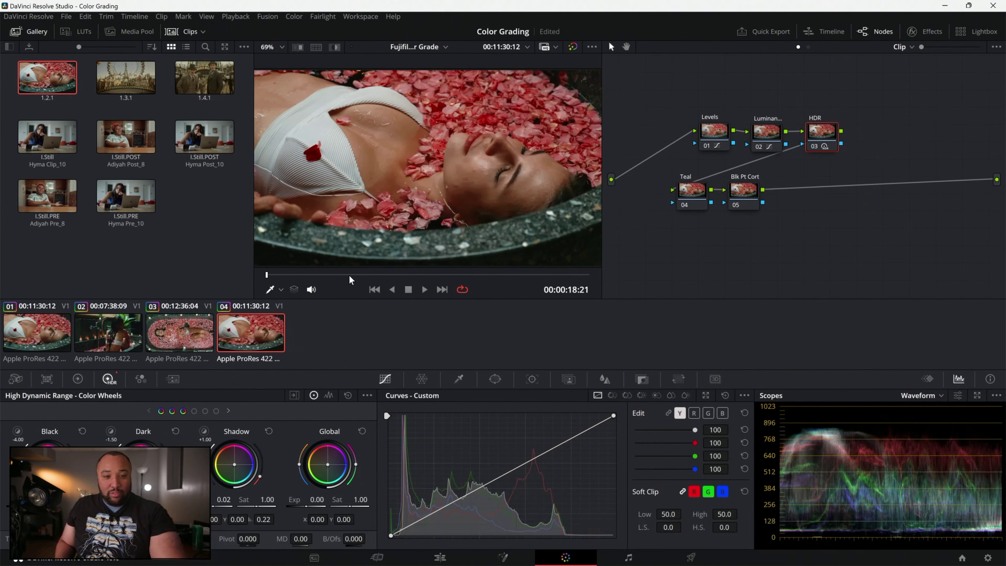
pyautogui.moveTo(349, 275); pyautogui.dragTo(321, 274)
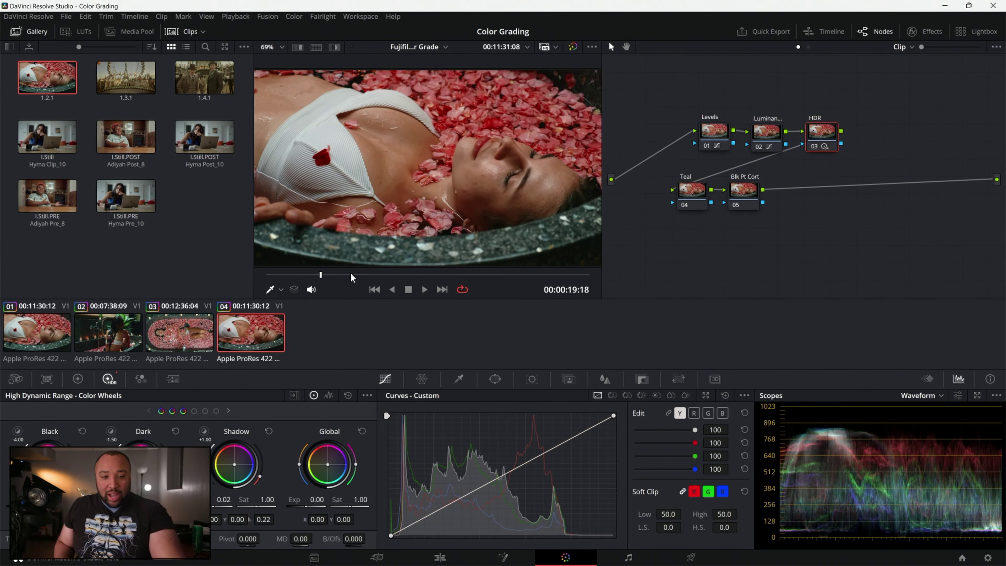
pyautogui.moveTo(362, 274); pyautogui.dragTo(311, 275)
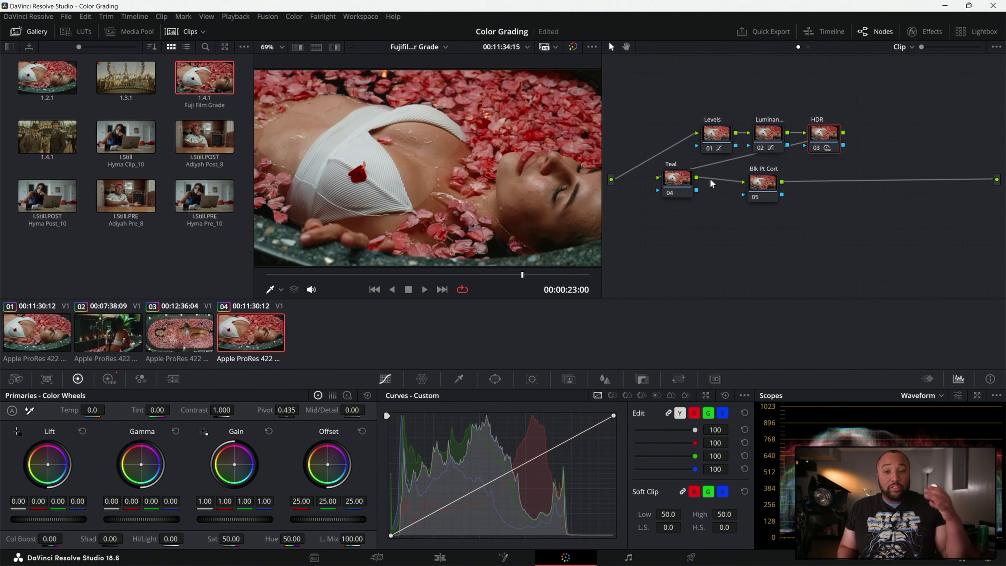
# Step: On the Teal node, push the Lift wheel toward teal with red -0.03, green 0.01 and blue 0.01, and view the result full screen
pyautogui.click(688, 182)
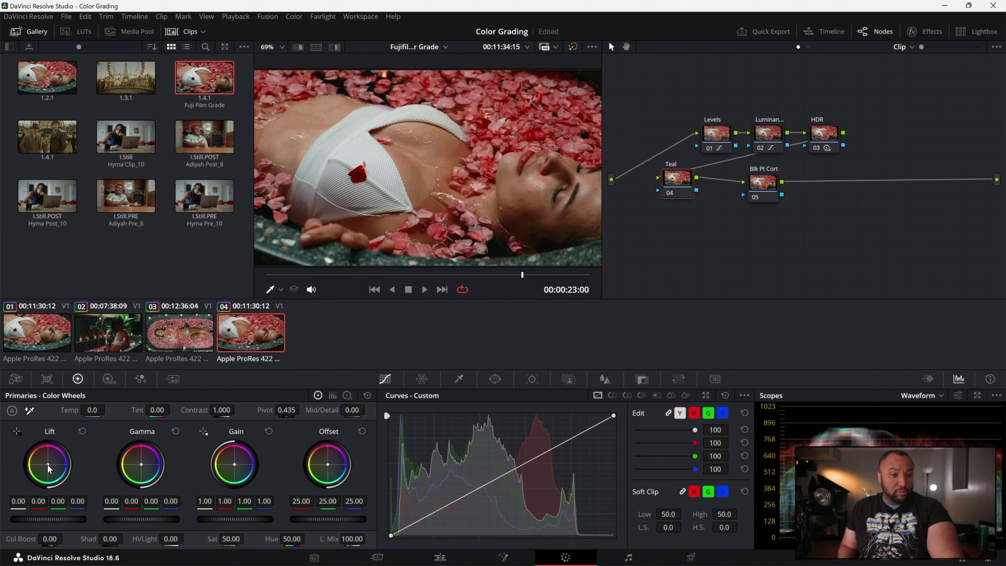
pyautogui.moveTo(47, 464); pyautogui.dragTo(48, 465)
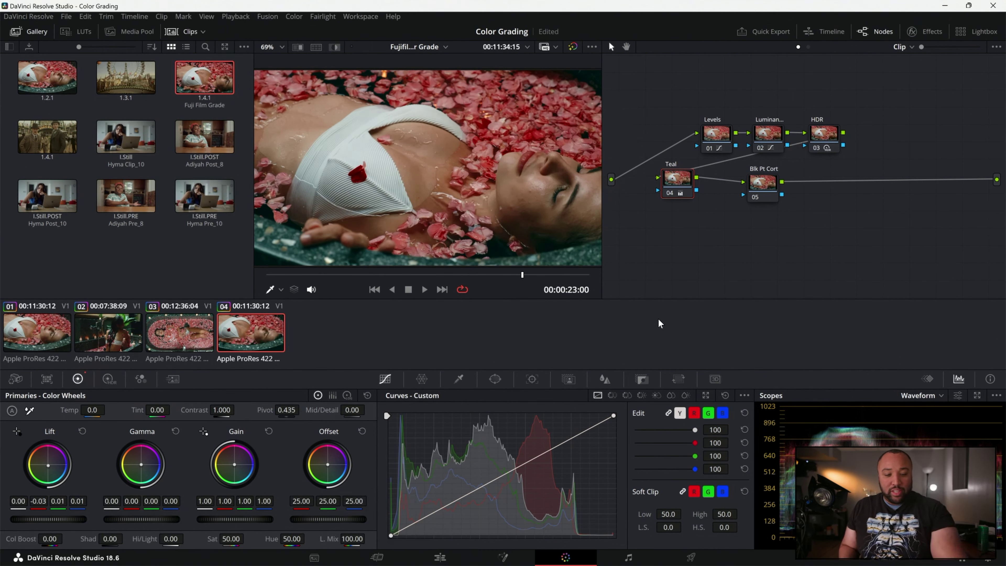
pyautogui.hotkey('ctrl', 'f')
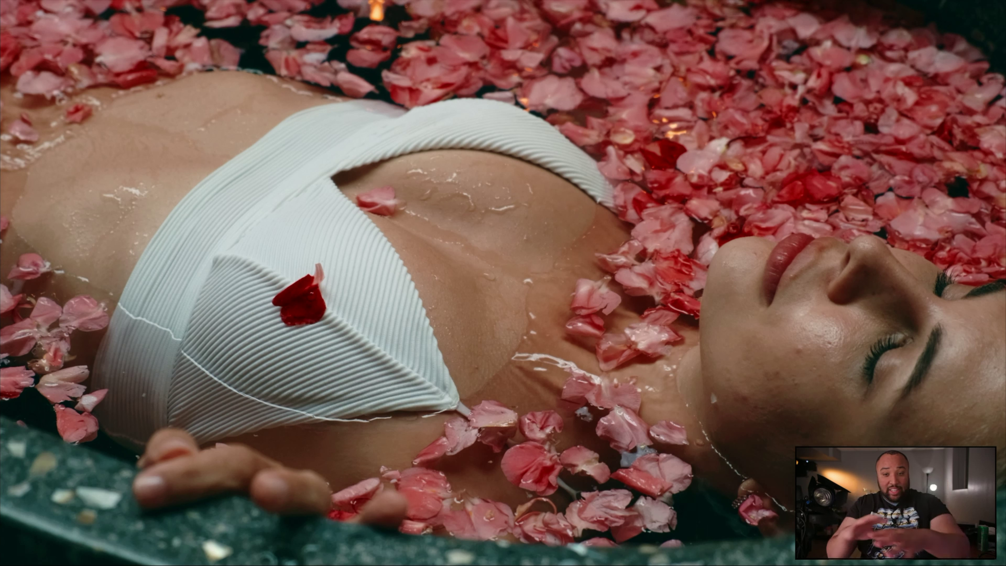
pyautogui.moveTo(780, 446)
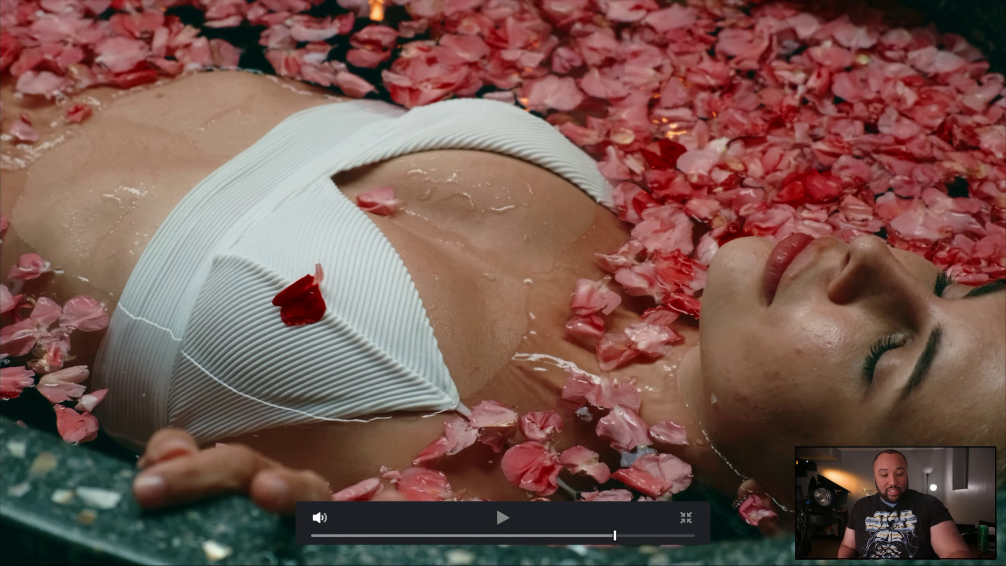
# Step: Compare the image with the Teal node disabled and enabled, then check the graded clip full screen
pyautogui.press('Escape')
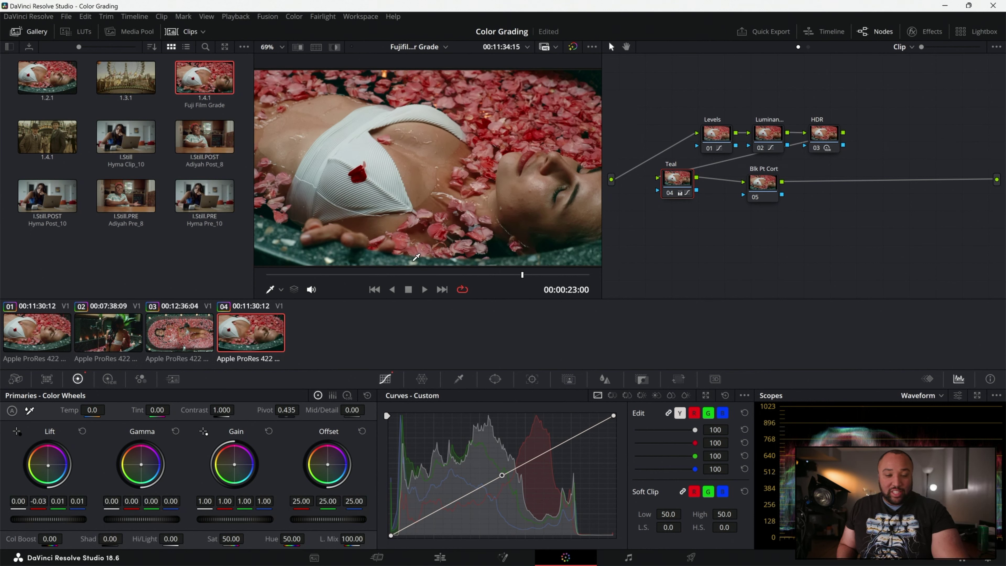
pyautogui.hotkey('ctrl', 'd')
pyautogui.hotkey('ctrl', 'd')
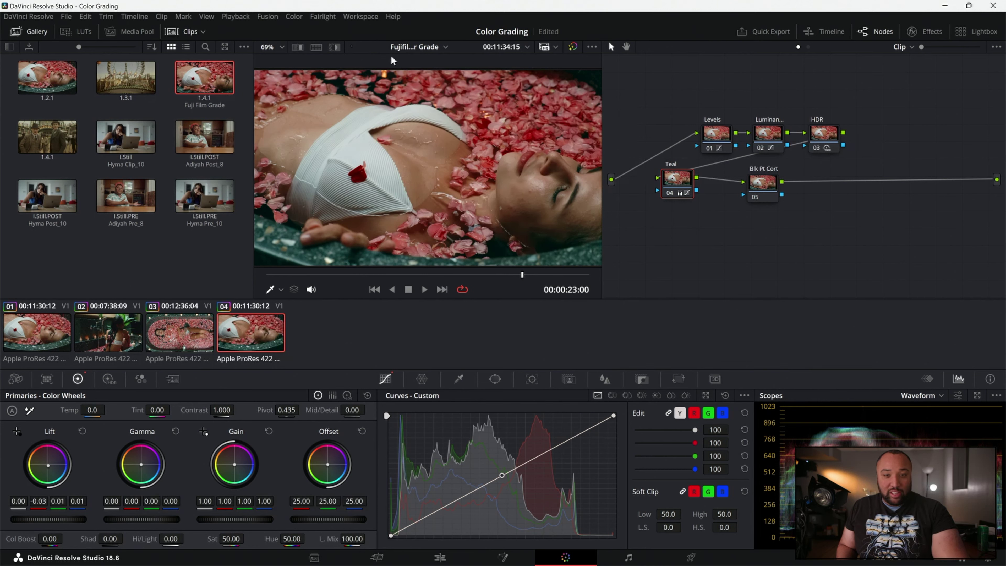
pyautogui.hotkey('ctrl', 'f')
pyautogui.hotkey('ctrl', 'f')
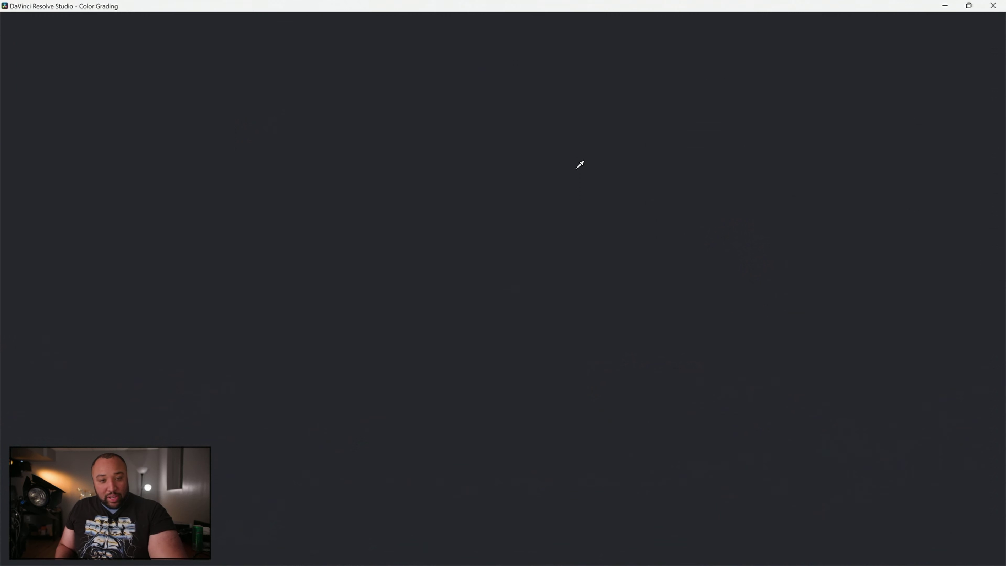
pyautogui.hotkey('ctrl', 'f')
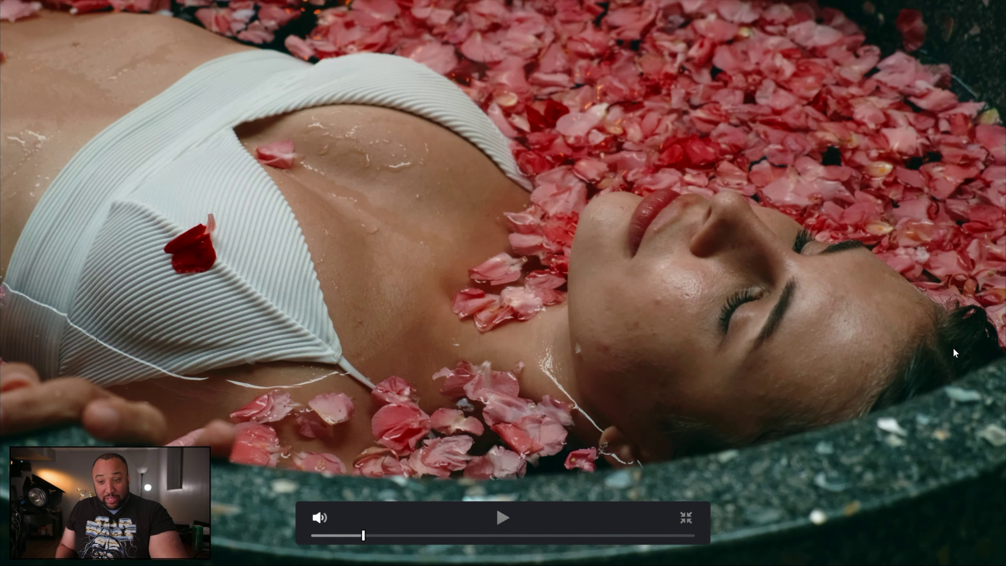
pyautogui.press('Escape')
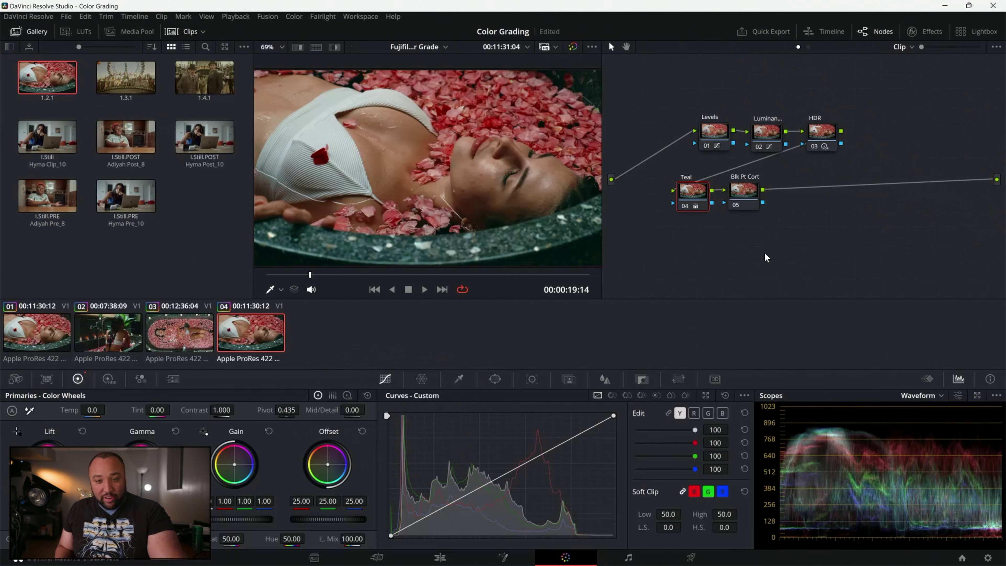
# Step: Select the Blk Pt Cort node, look through its individual color curves and make the red curve active for editing
pyautogui.click(735, 193)
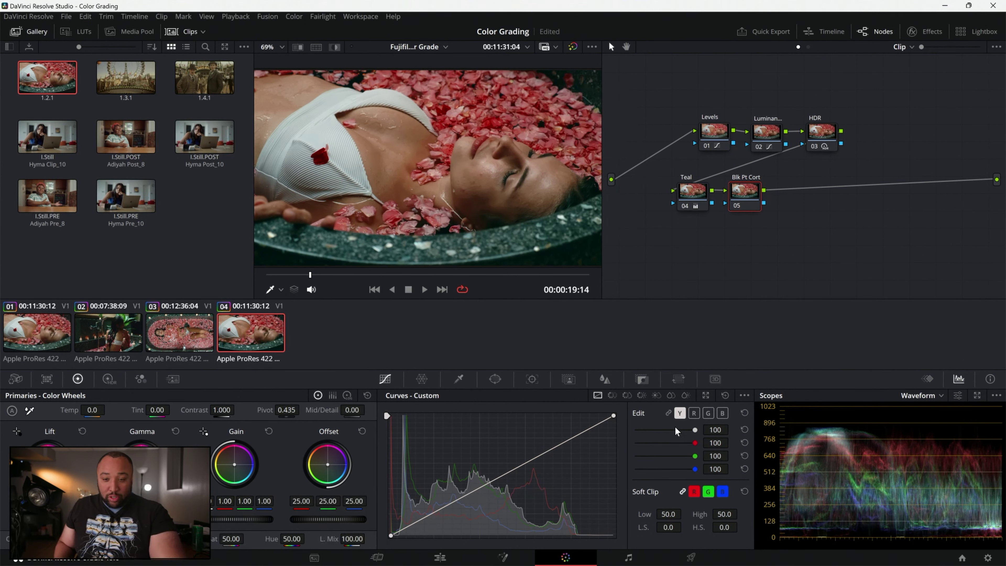
pyautogui.click(694, 413)
pyautogui.click(708, 412)
pyautogui.click(723, 413)
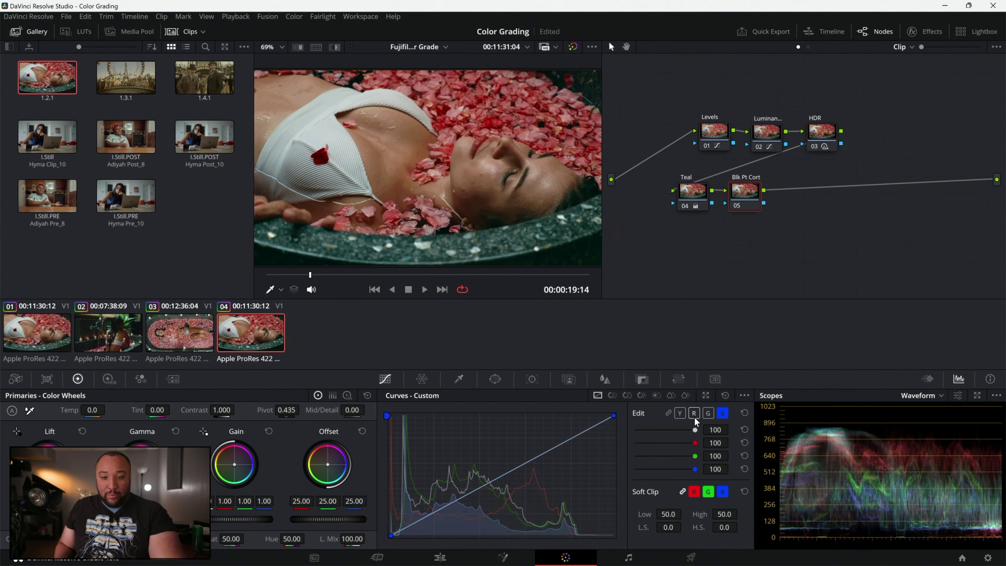
pyautogui.click(695, 414)
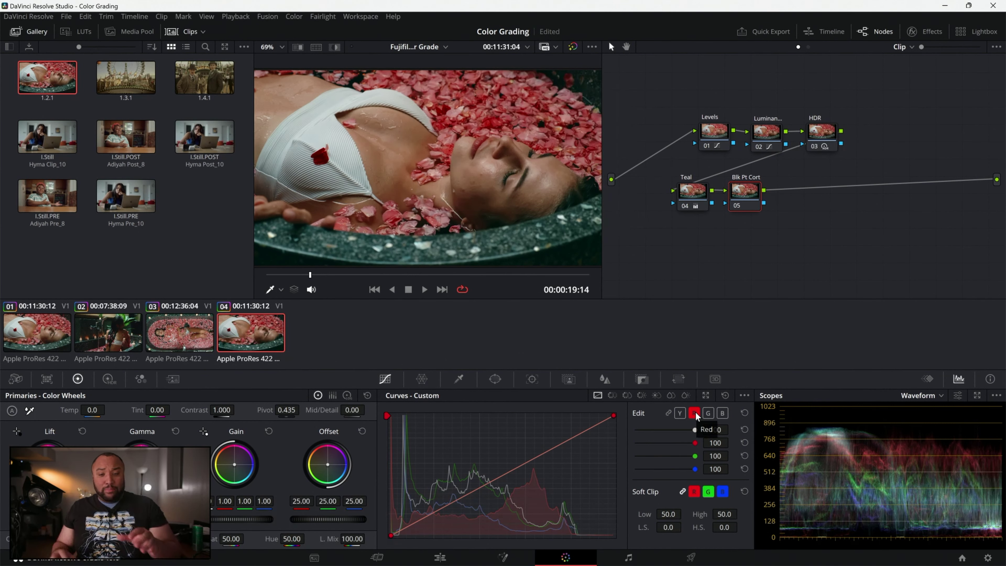
# Step: Turn off Editable Splines for the custom curves and add default anchors to the red curve
pyautogui.click(744, 395)
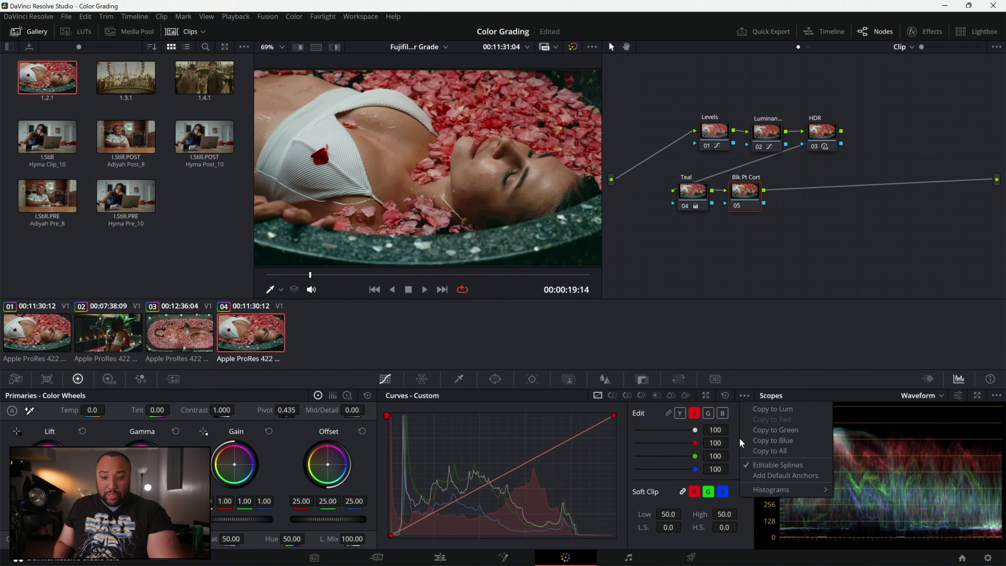
pyautogui.click(757, 466)
pyautogui.click(744, 396)
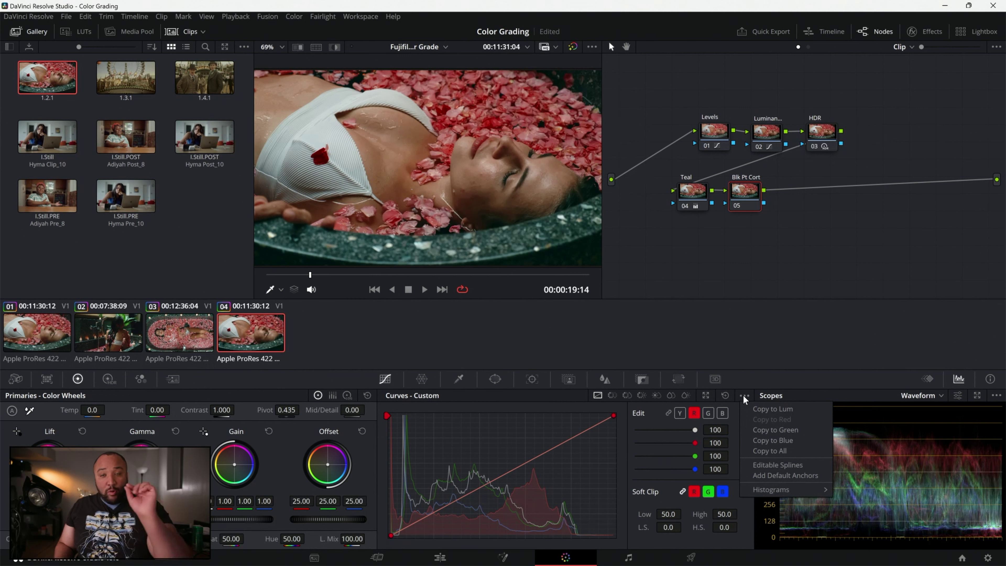
pyautogui.click(771, 474)
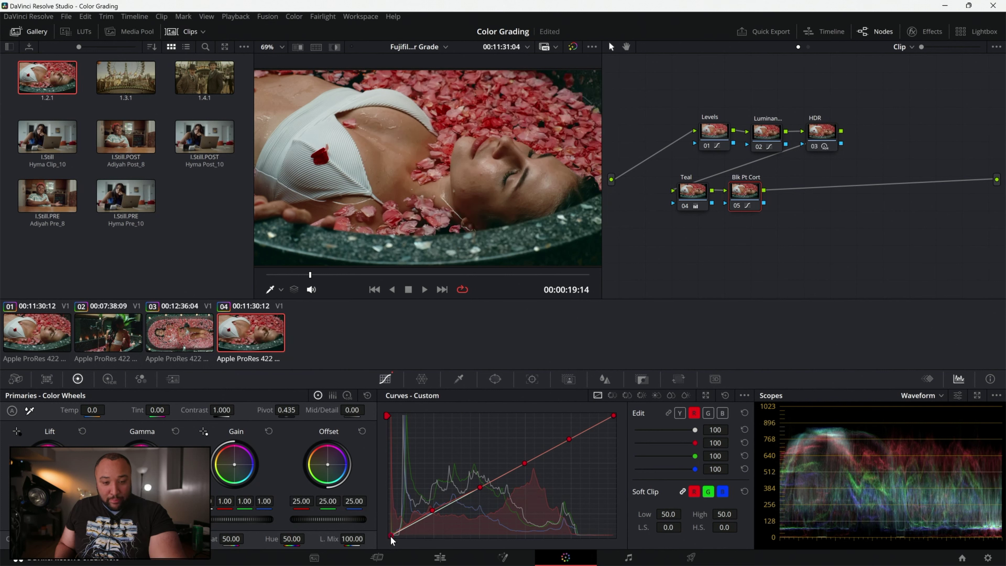
# Step: Raise the red curve's black point slightly and pull its lowest default anchor down a little
pyautogui.moveTo(389, 534); pyautogui.dragTo(387, 531)
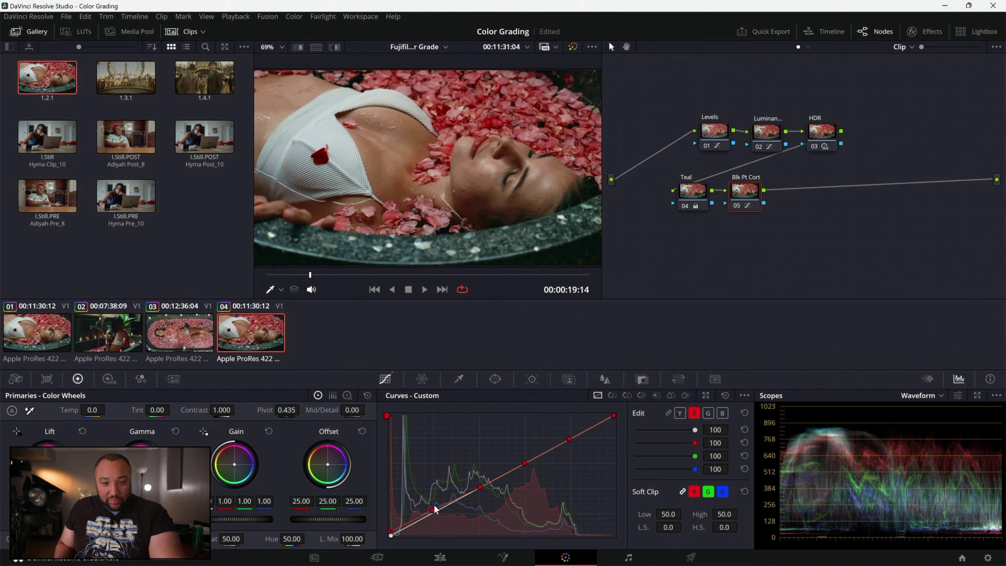
pyautogui.moveTo(432, 510); pyautogui.dragTo(433, 518)
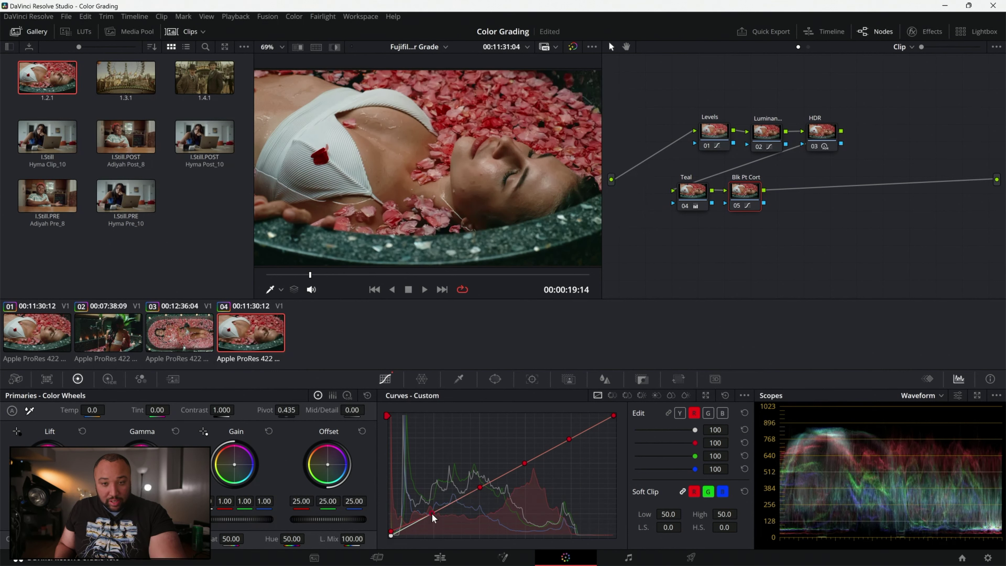